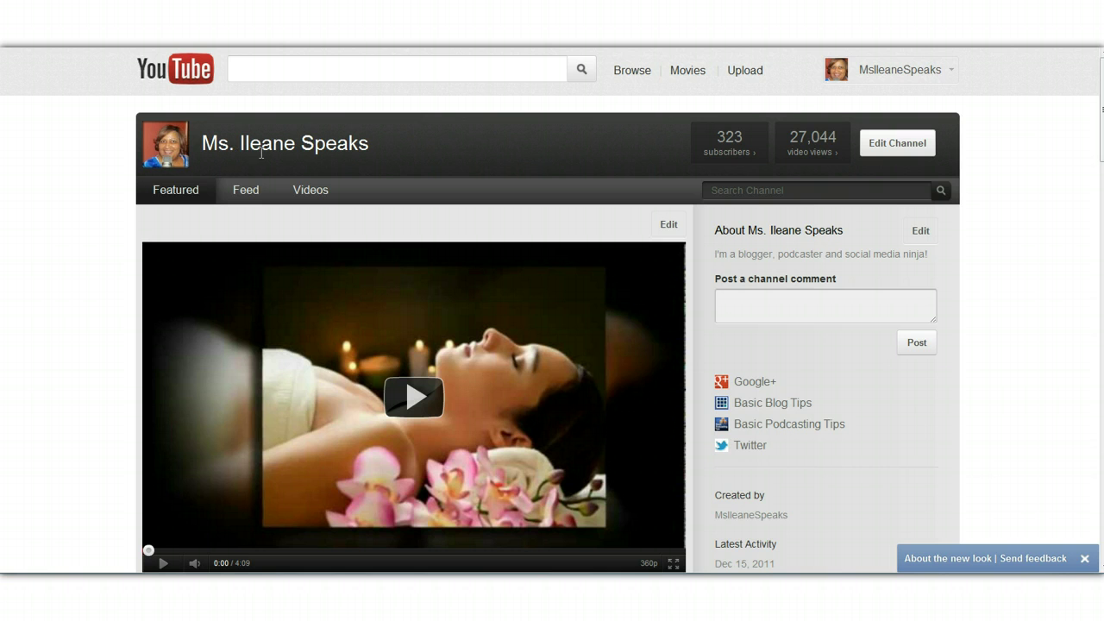
Step: Open Video Manager from the account menu to list the channel's 79 uploads
left_click(951, 69)
left_click(884, 138)
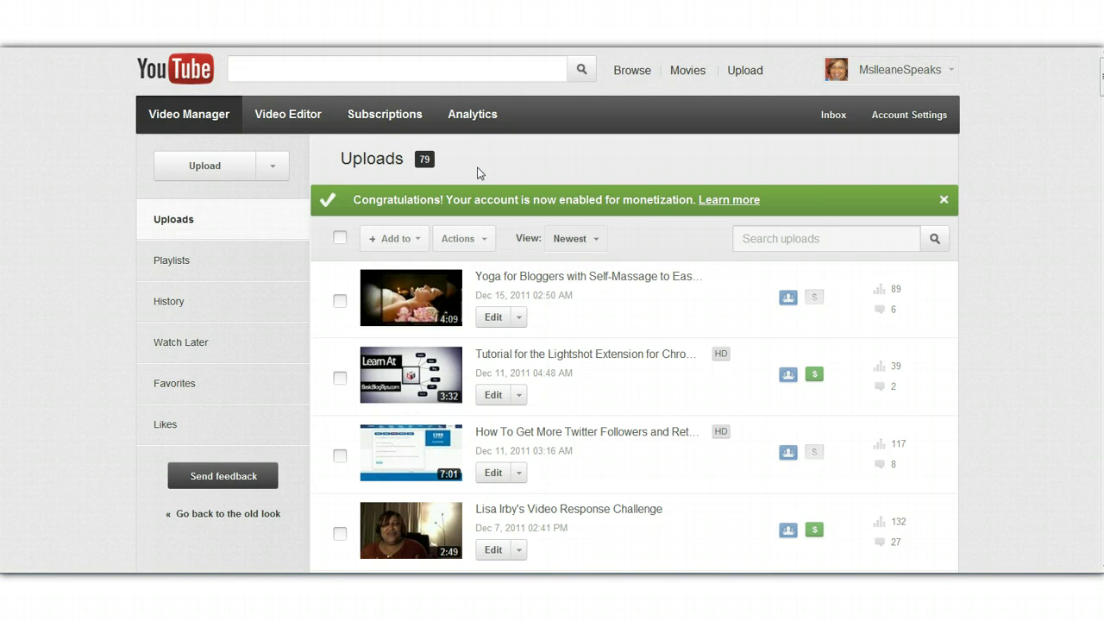
Step: Open the channel's Analytics and scroll through the Overview report's figures
left_click(480, 115)
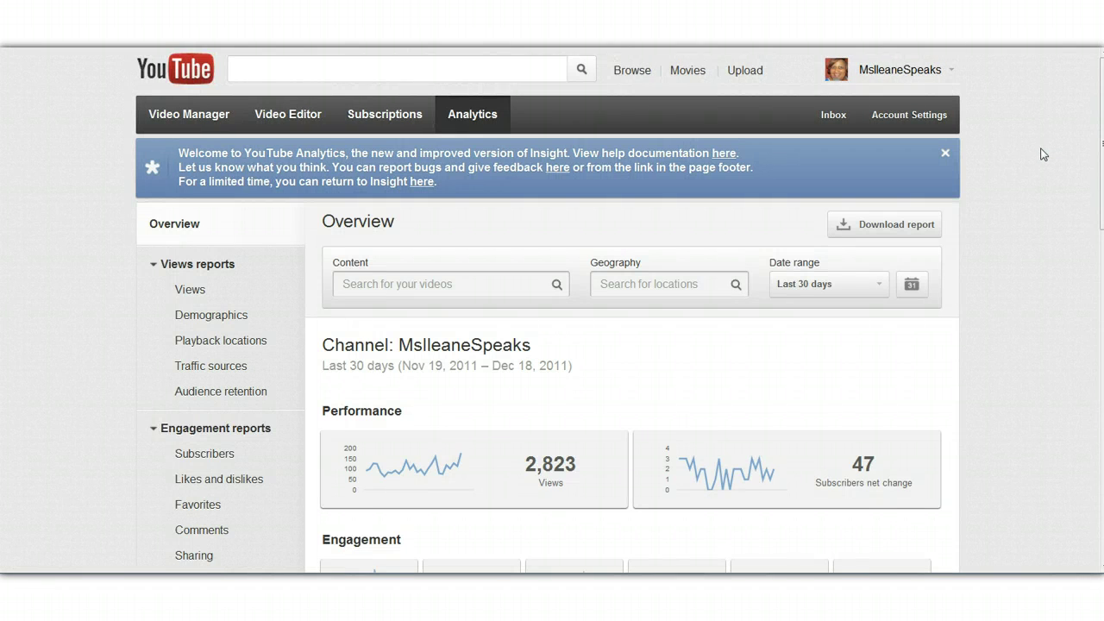
scroll(1042, 154, "down", 2)
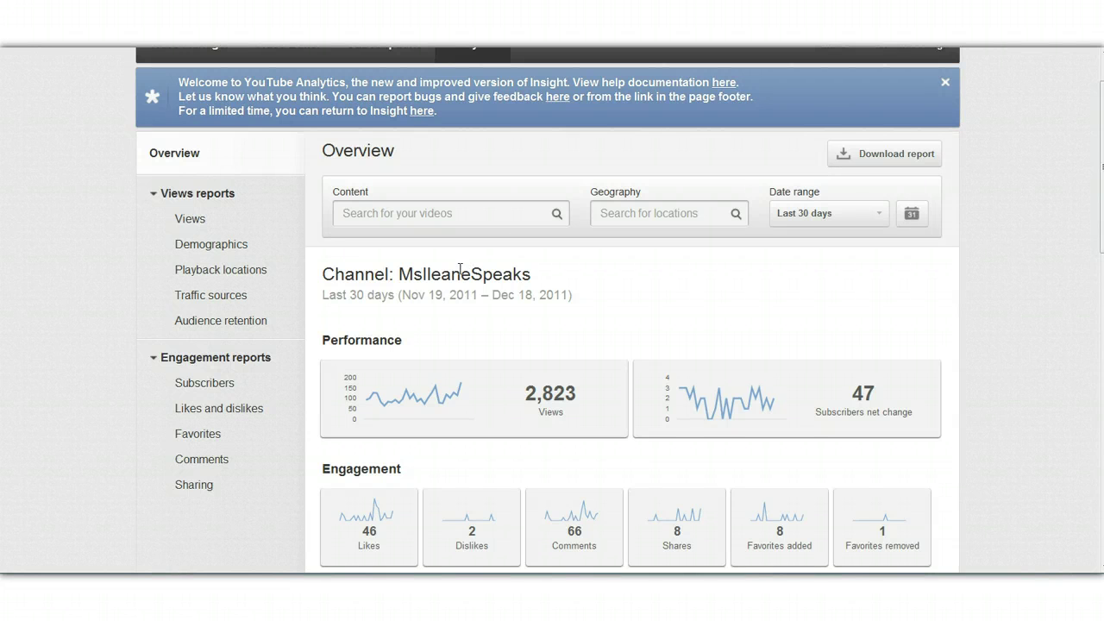
scroll(1042, 241, "down", 5)
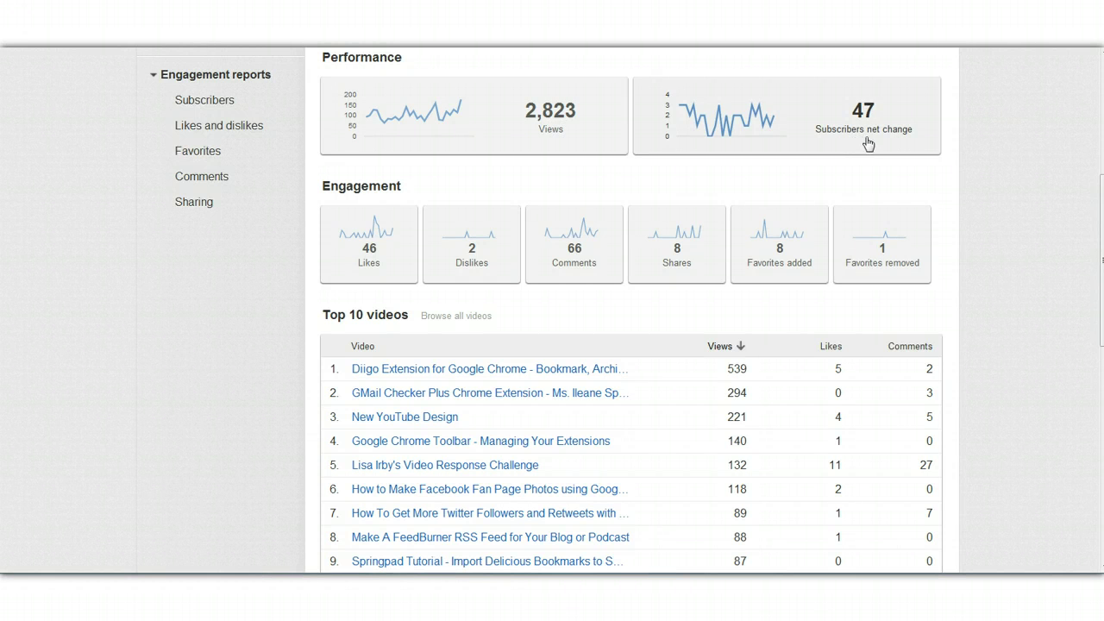
scroll(1039, 152, "down", 1)
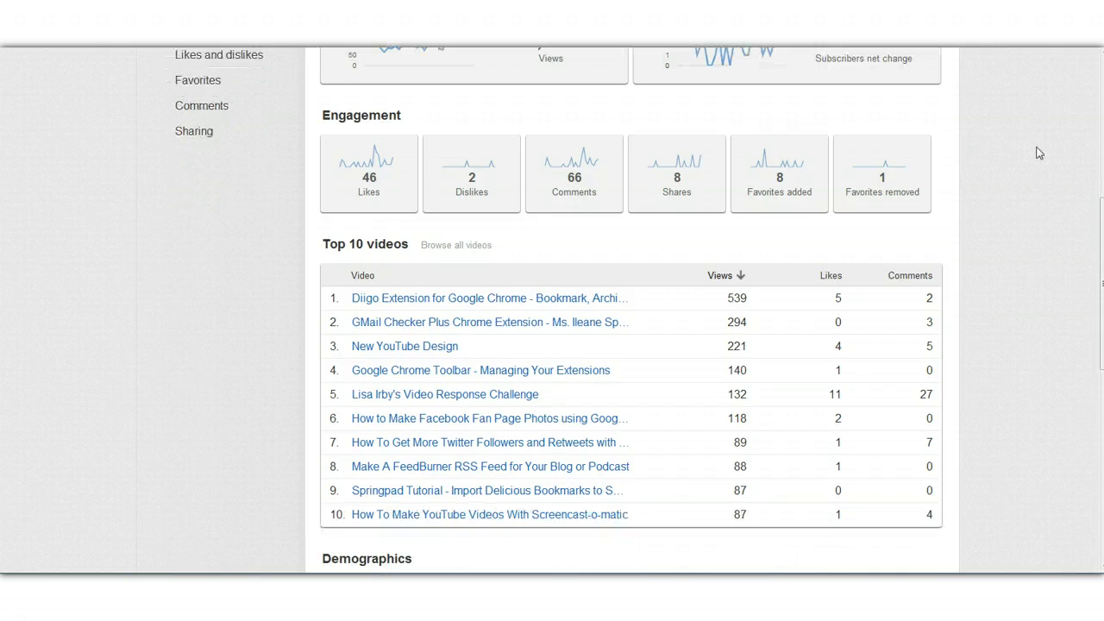
scroll(1039, 152, "down", 1)
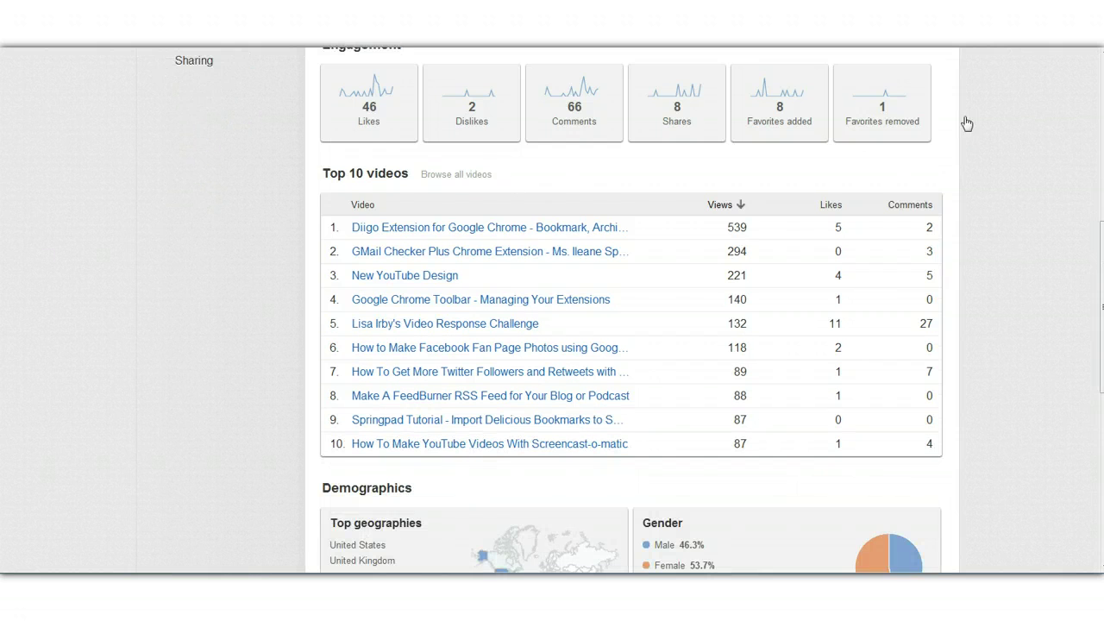
scroll(1055, 119, "up", 1)
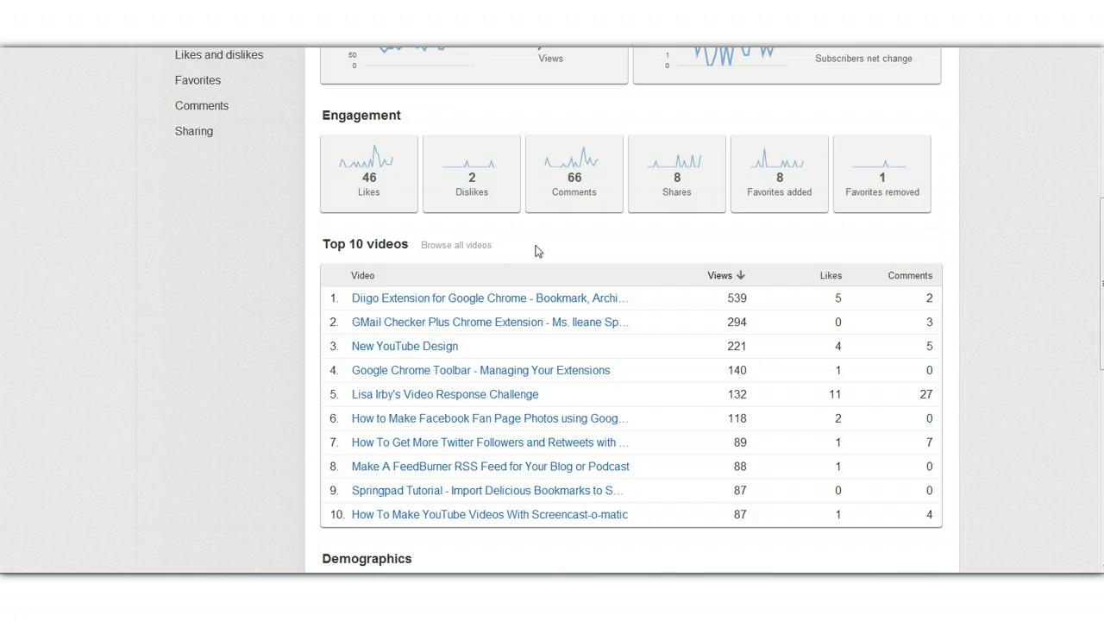
scroll(546, 242, "down", 1)
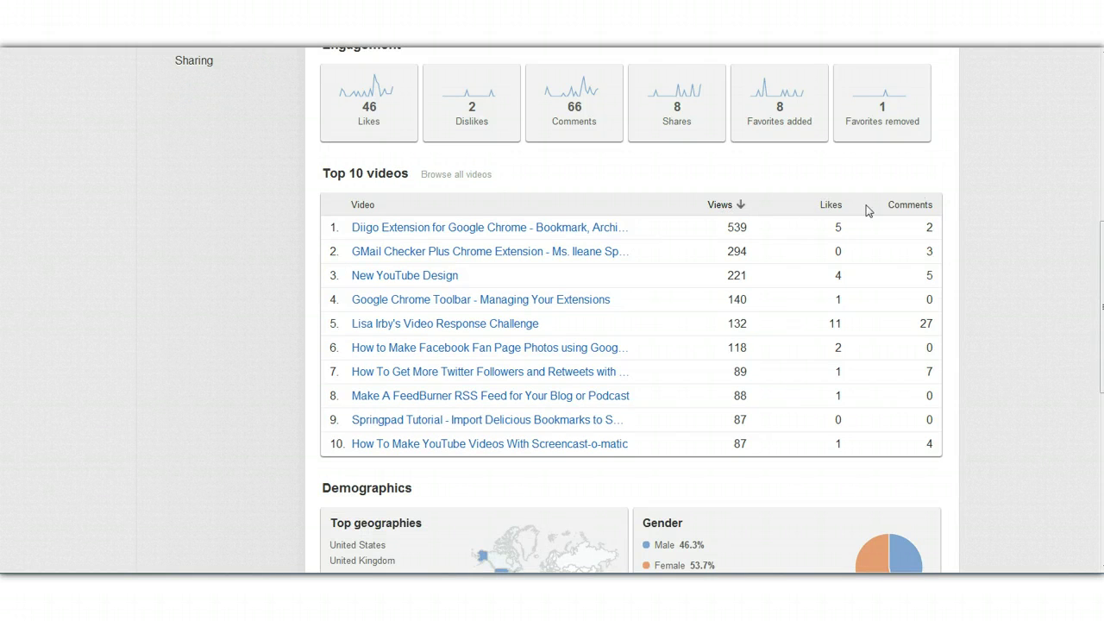
scroll(963, 204, "down", 1)
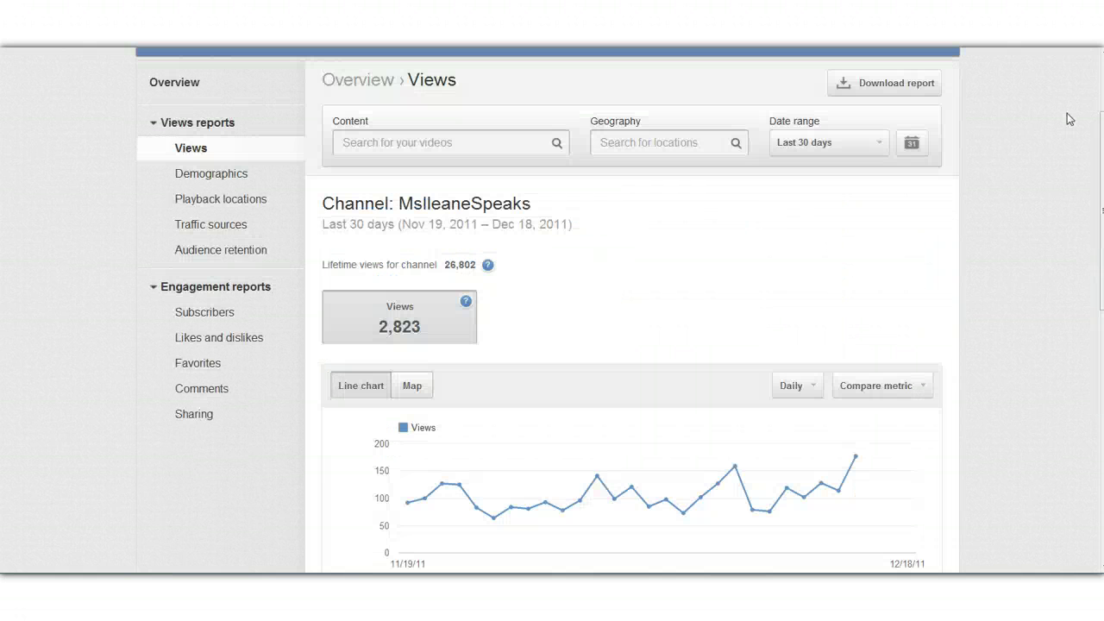
Step: Check the Date range dropdown's preset choices and the custom-range calendar
left_click(877, 149)
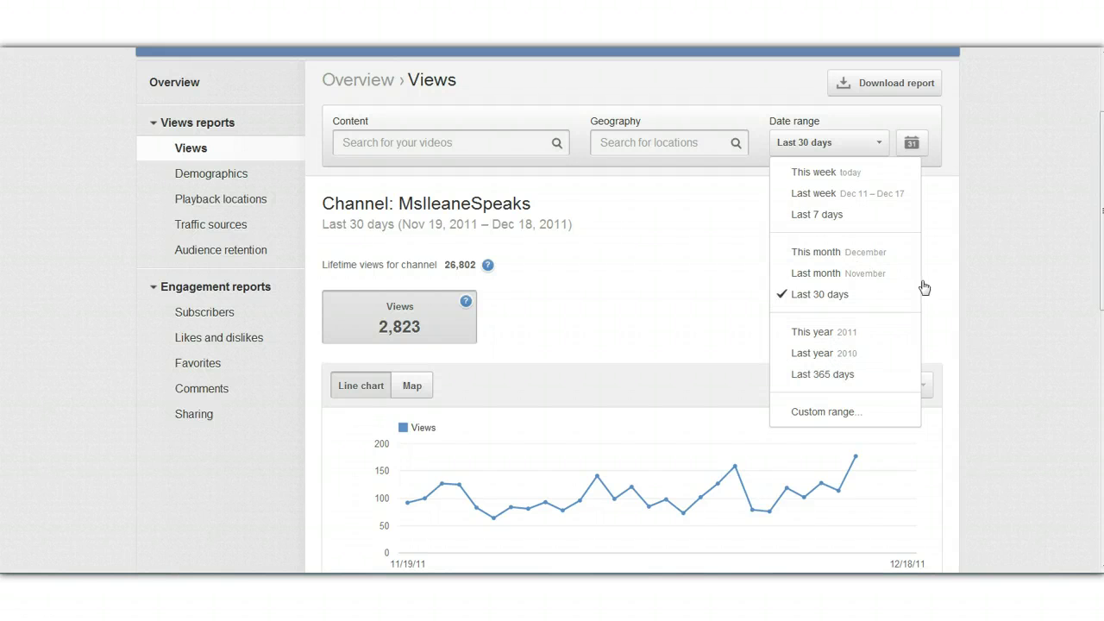
left_click(912, 144)
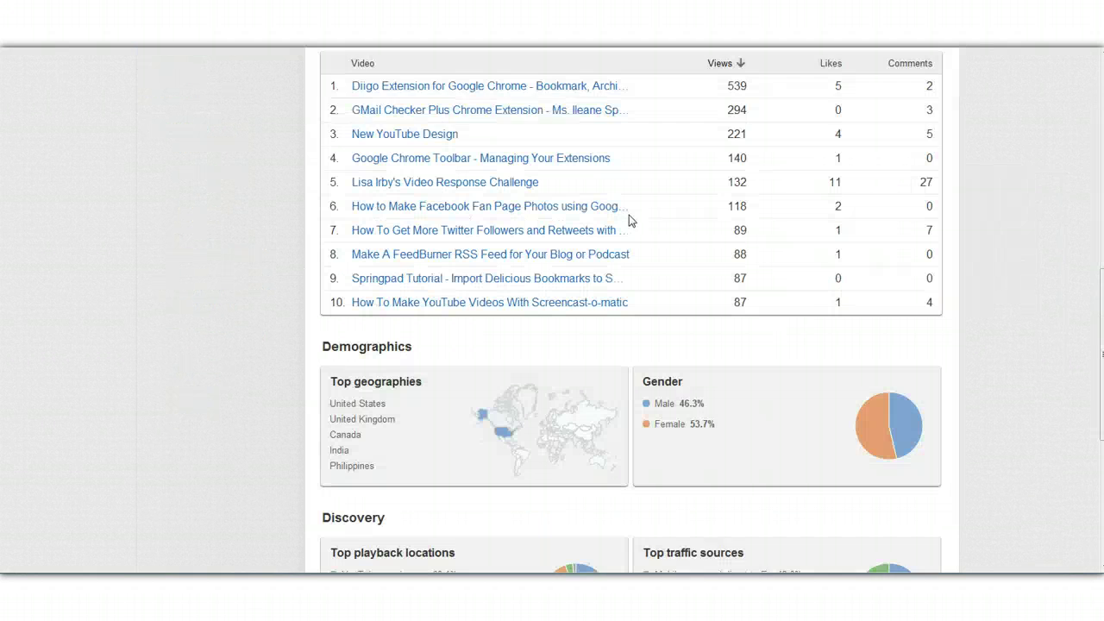
scroll(629, 216, "down", 3)
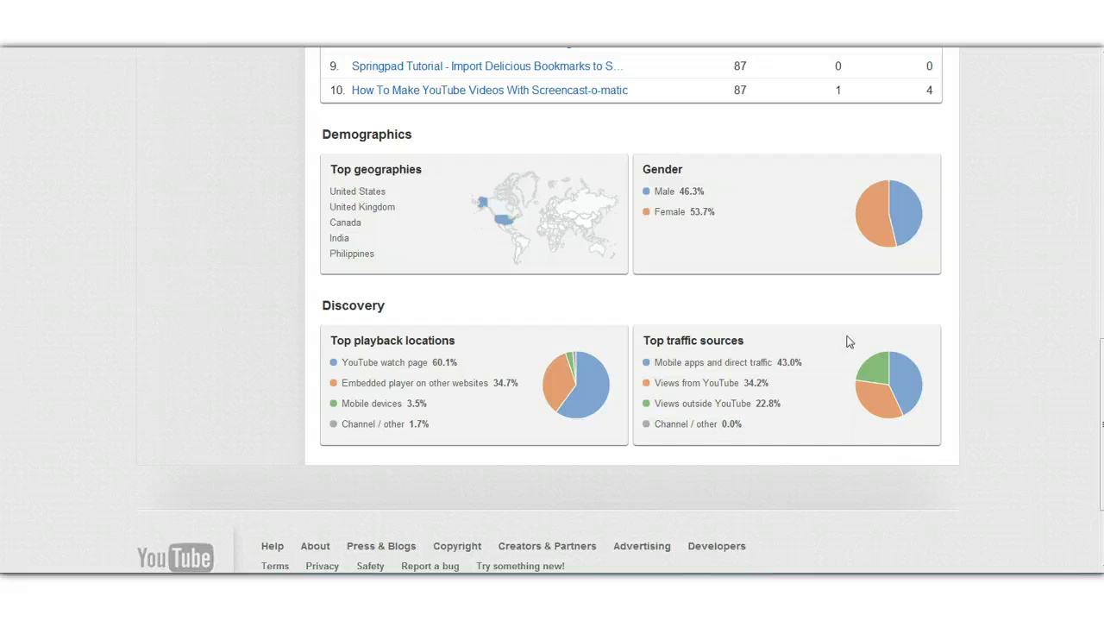
scroll(999, 307, "down", 1)
scroll(999, 307, "up", 5)
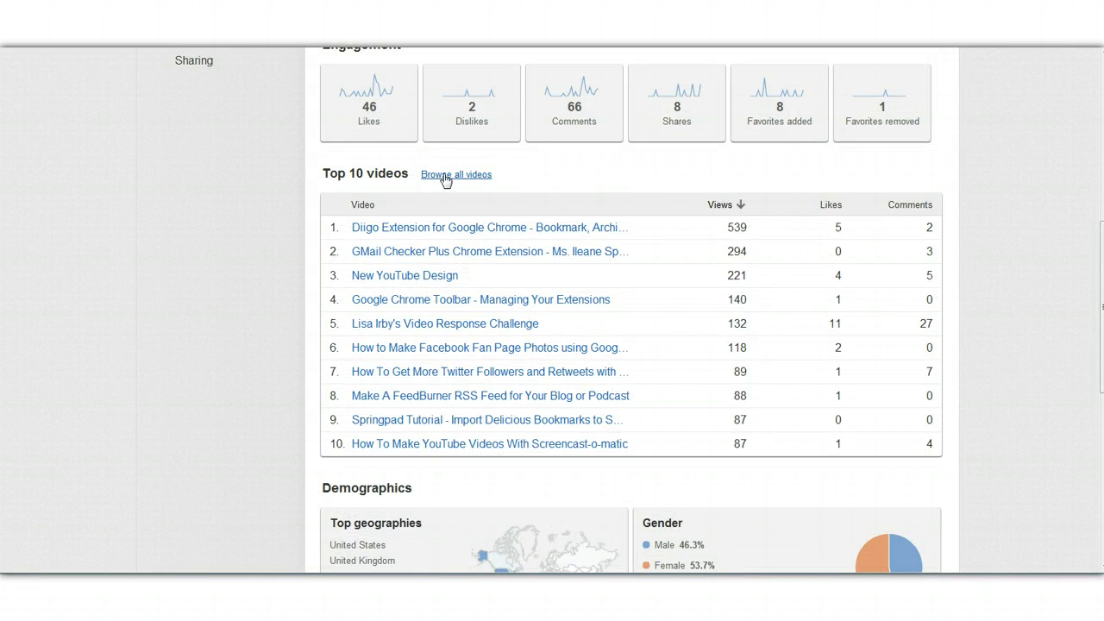
Step: Open the 'New YouTube Design' video's overview: 221 views, 4 likes, 5 comments
left_click(445, 176)
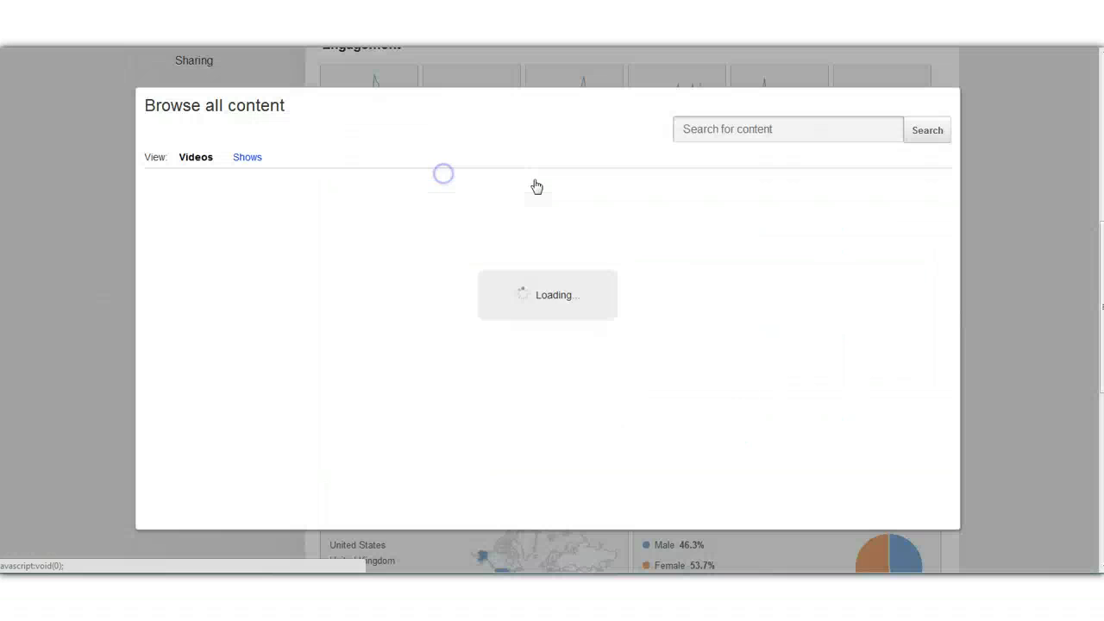
left_click(1072, 253)
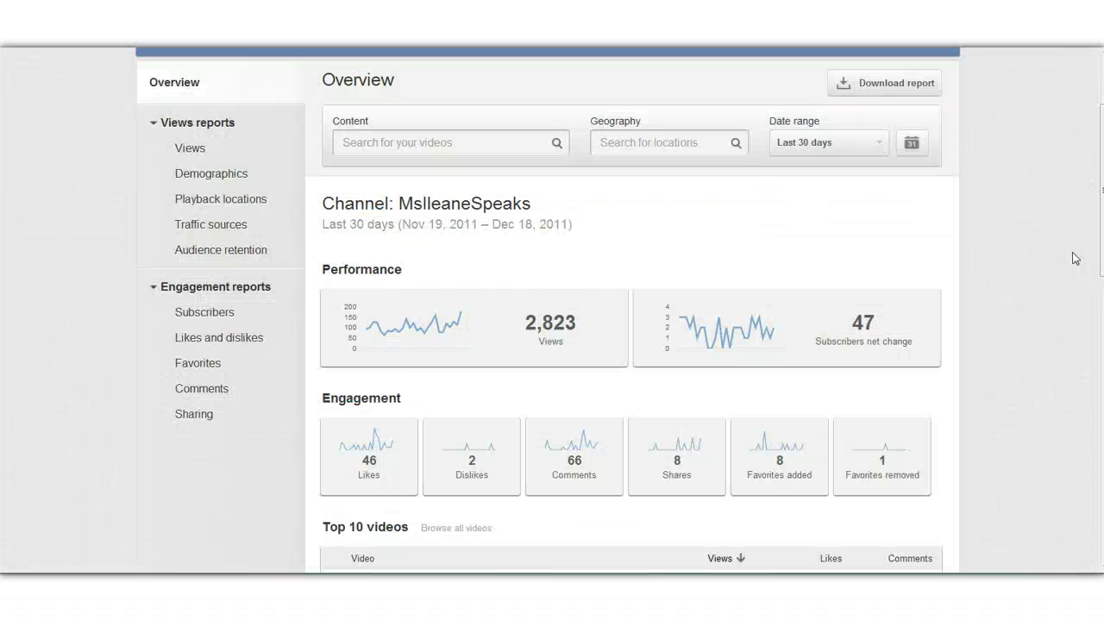
scroll(1072, 253, "down", 5)
scroll(1074, 256, "down", 1)
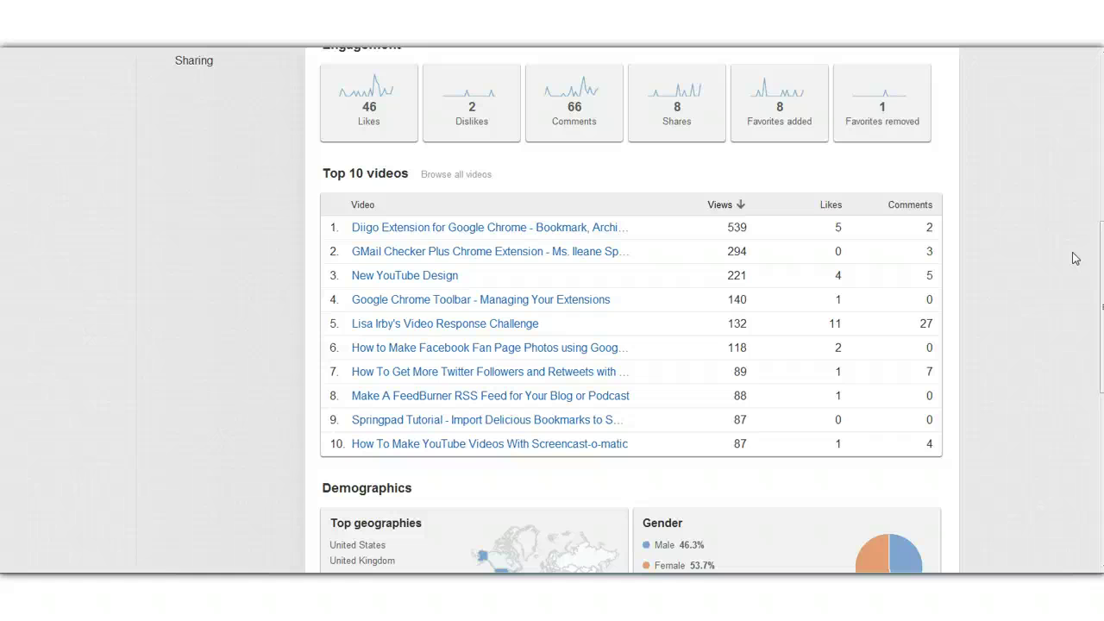
left_click(422, 278)
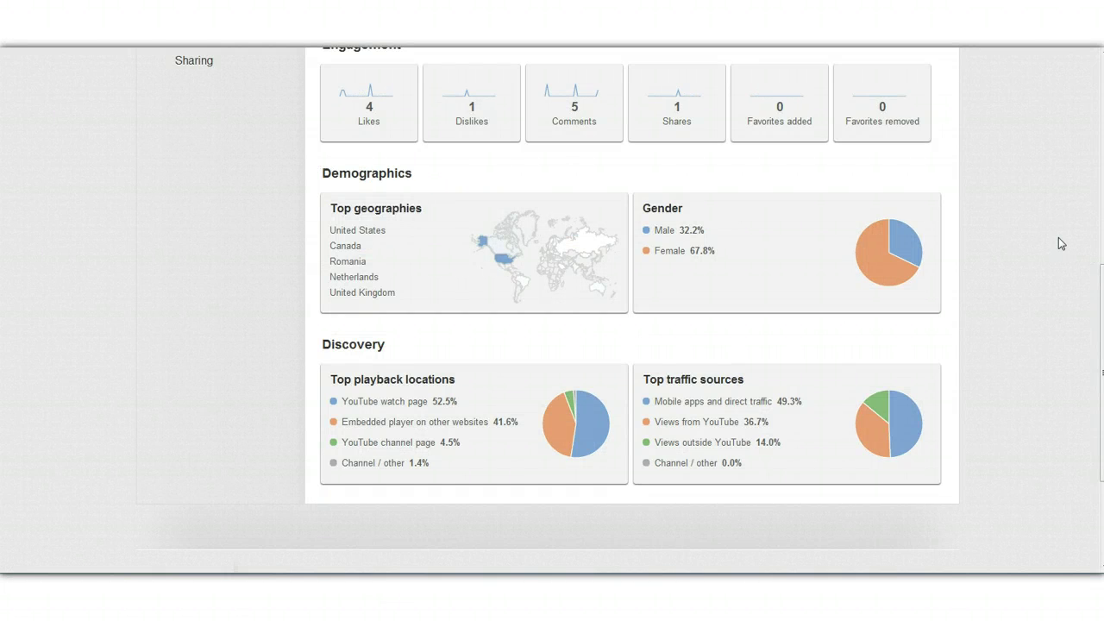
scroll(1059, 239, "up", 3)
scroll(1059, 244, "up", 2)
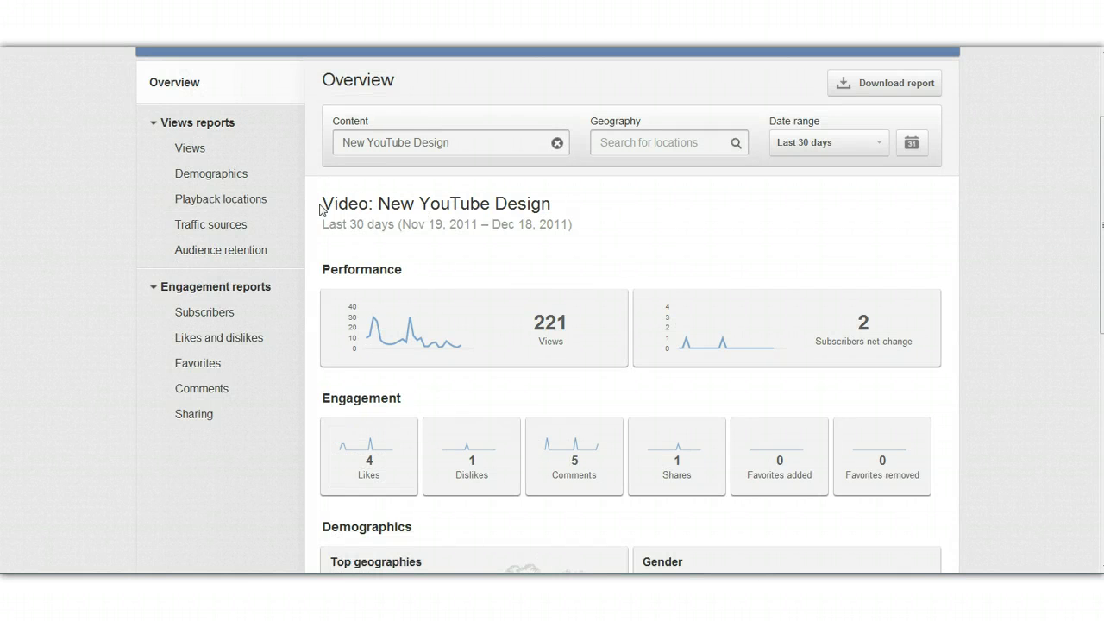
Step: View the video's absolute audience retention curve, then its relative retention versus similar videos
left_click(201, 252)
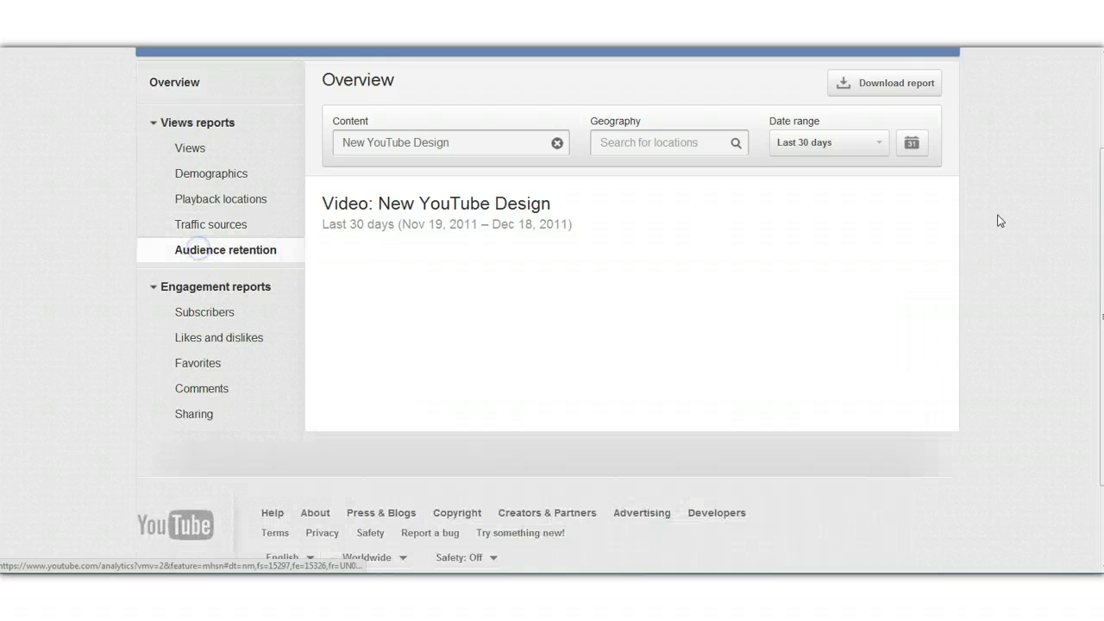
scroll(1002, 194, "down", 1)
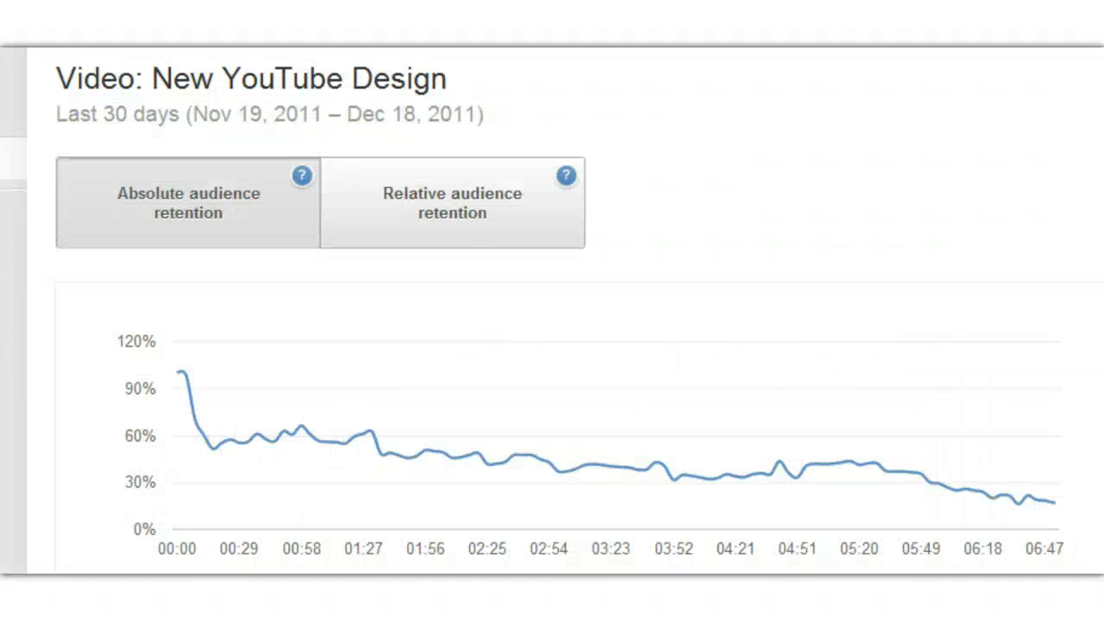
scroll(552, 311, "down", 2)
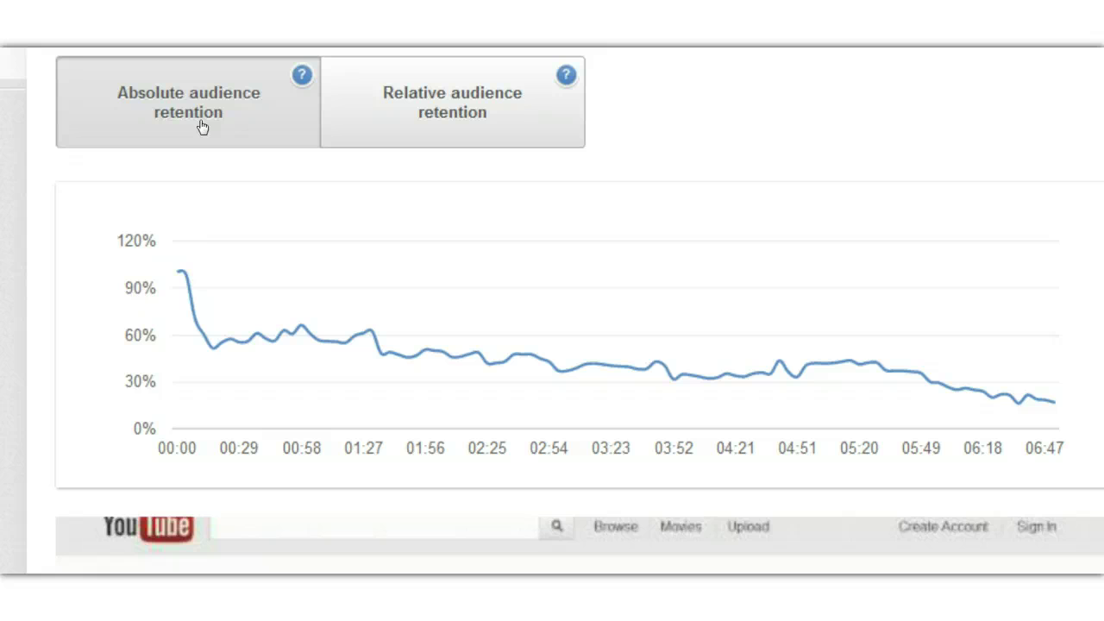
mouse_move(183, 281)
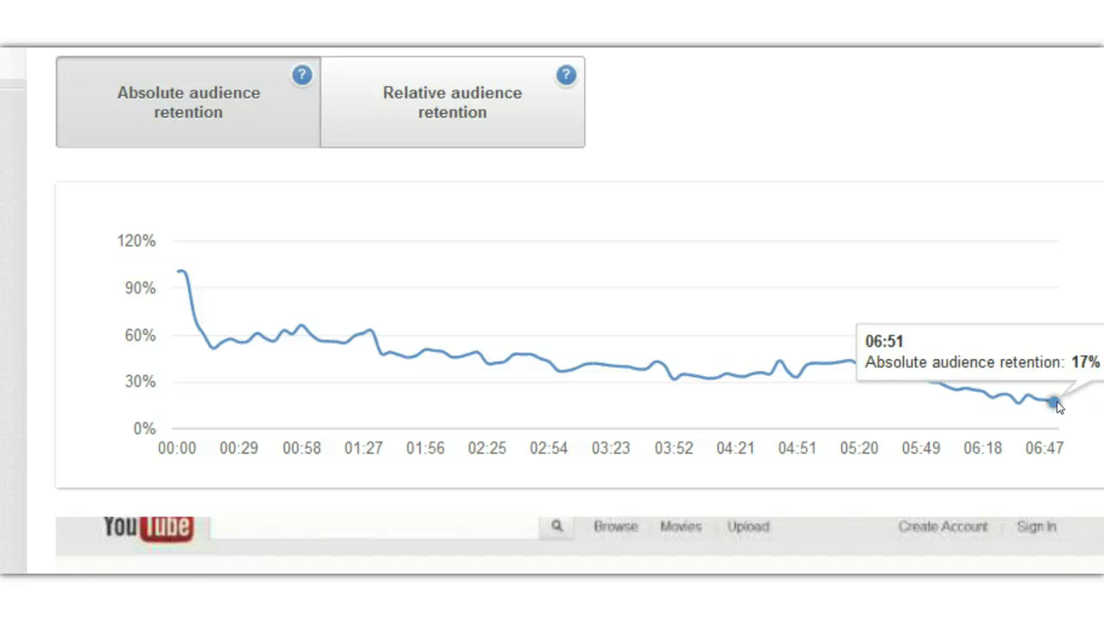
left_click(467, 106)
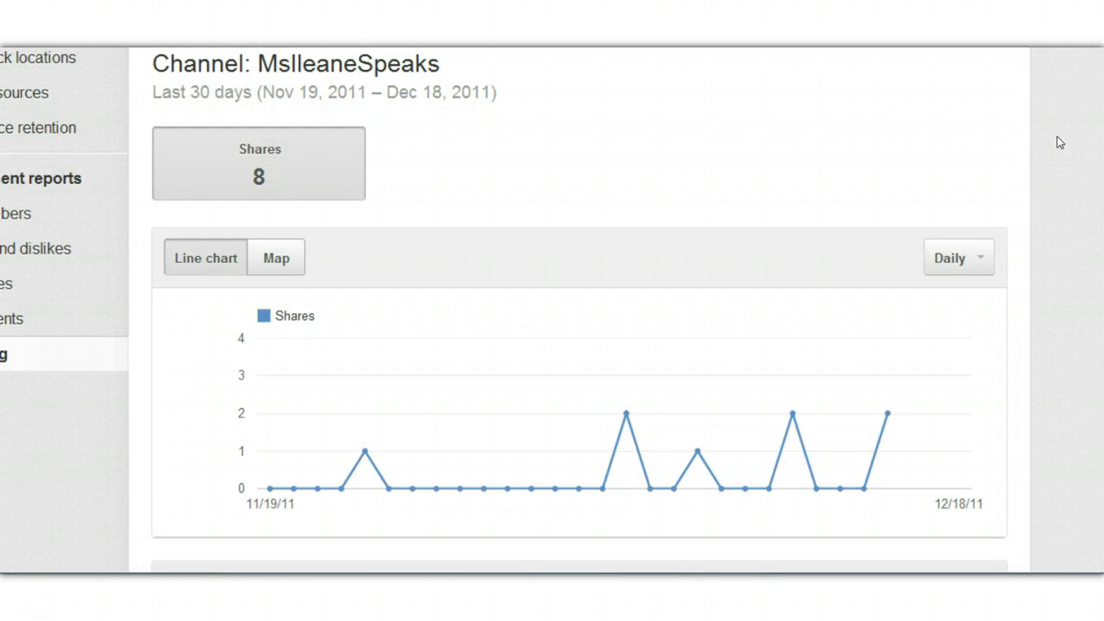
Step: Break the channel's 8 shares down by sharing service, date, country and individual video
scroll(1059, 141, "down", 3)
scroll(578, 310, "down", 3)
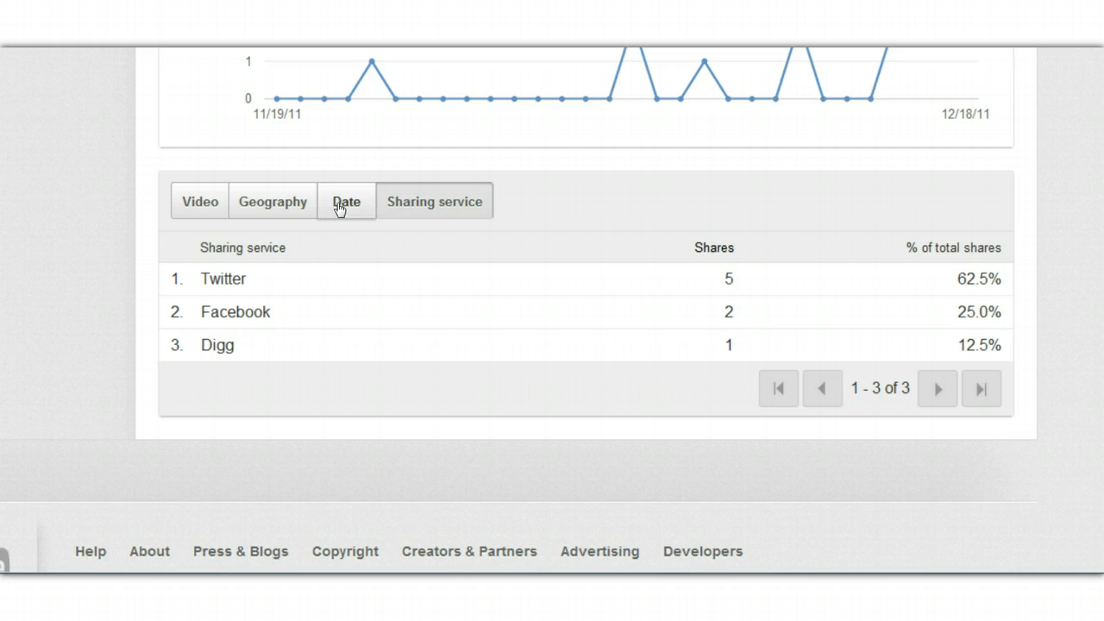
left_click(343, 205)
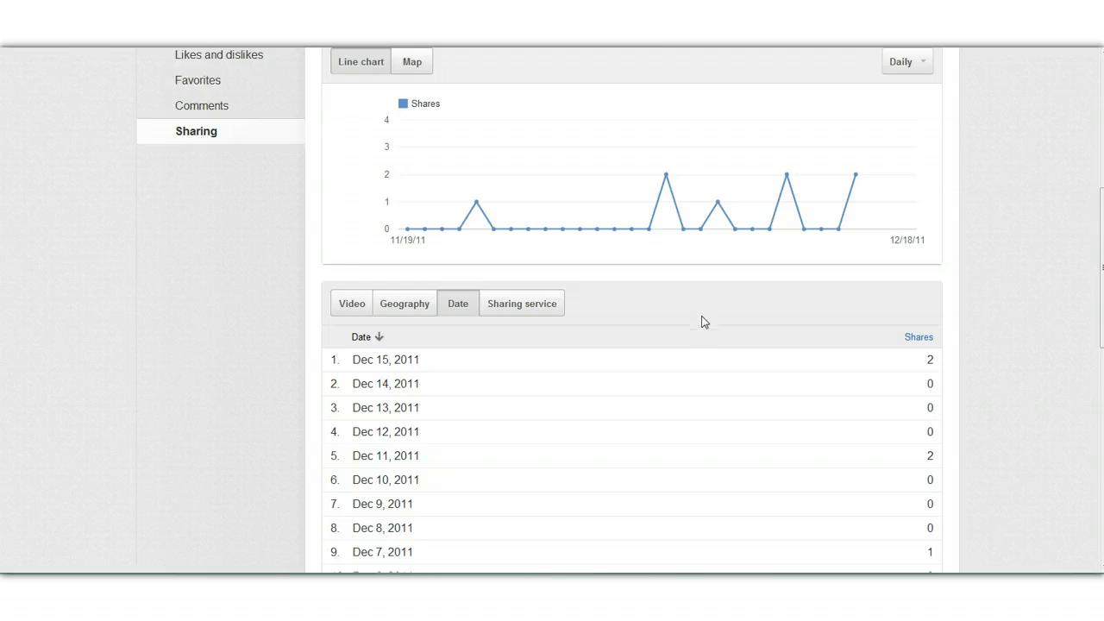
scroll(702, 321, "down", 3)
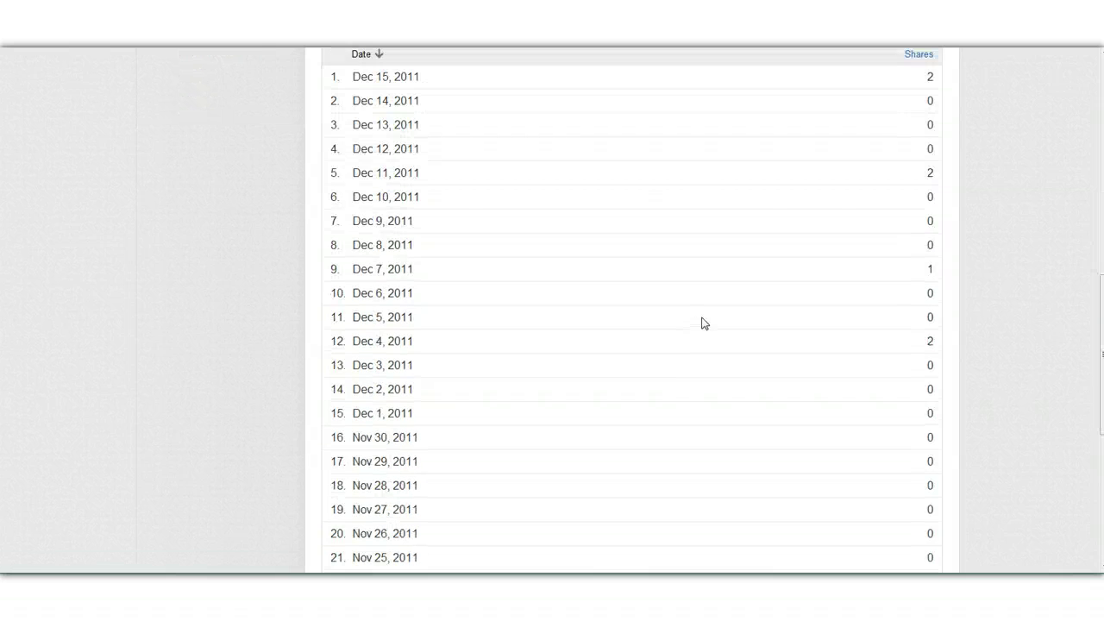
scroll(699, 318, "up", 3)
left_click(405, 375)
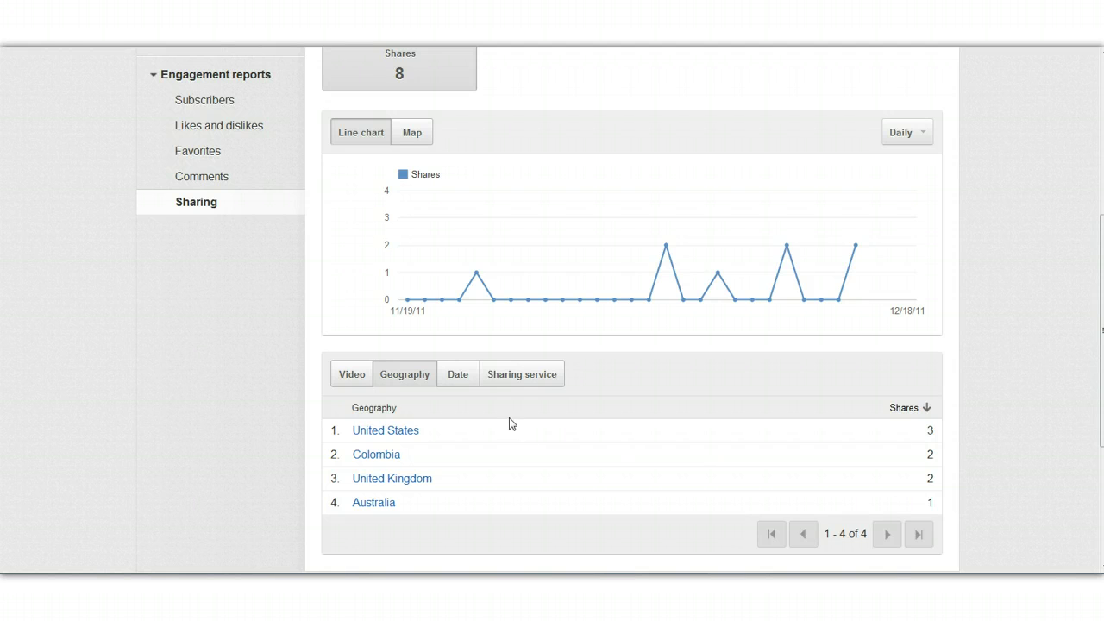
left_click(353, 376)
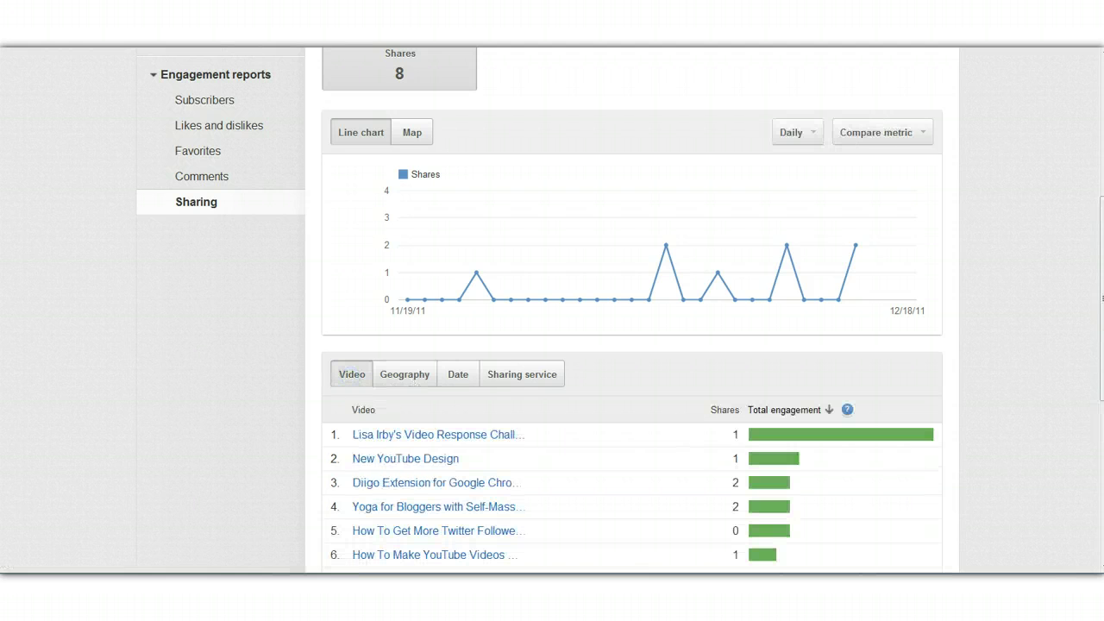
scroll(1076, 418, "down", 3)
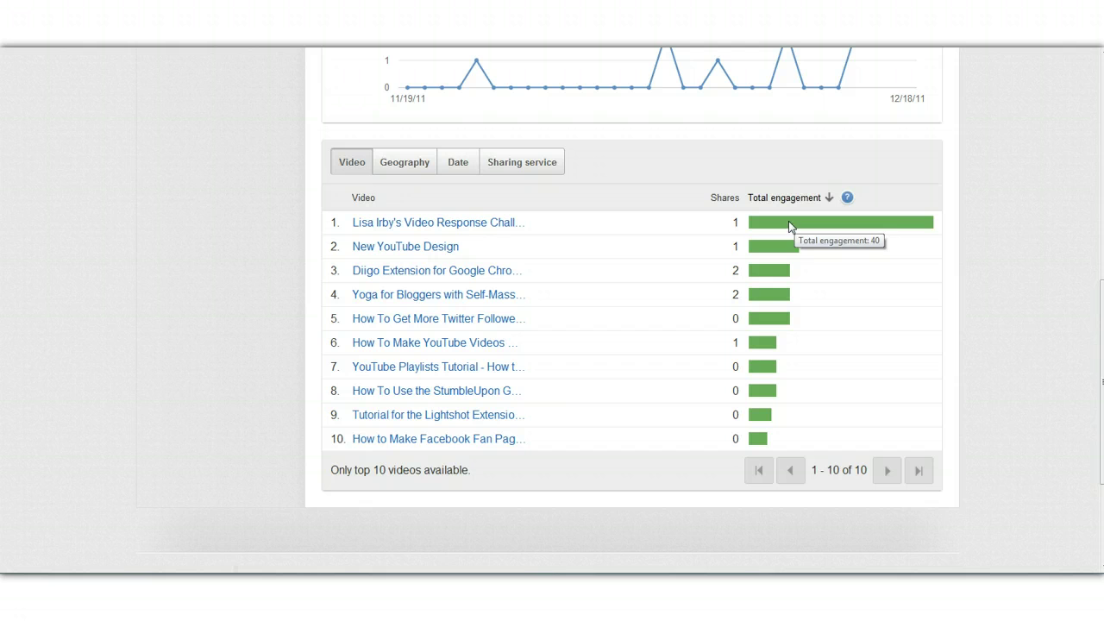
scroll(269, 257, "up", 3)
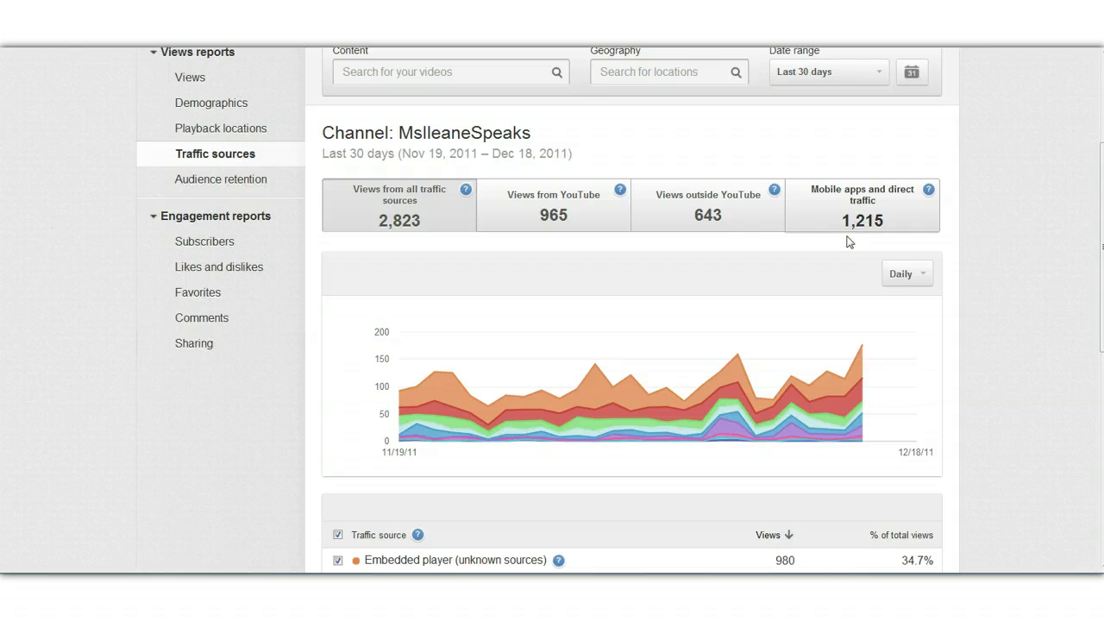
Step: Scroll the Traffic sources table's nine sources, led by embedded player at 980 views
scroll(413, 198, "down", 5)
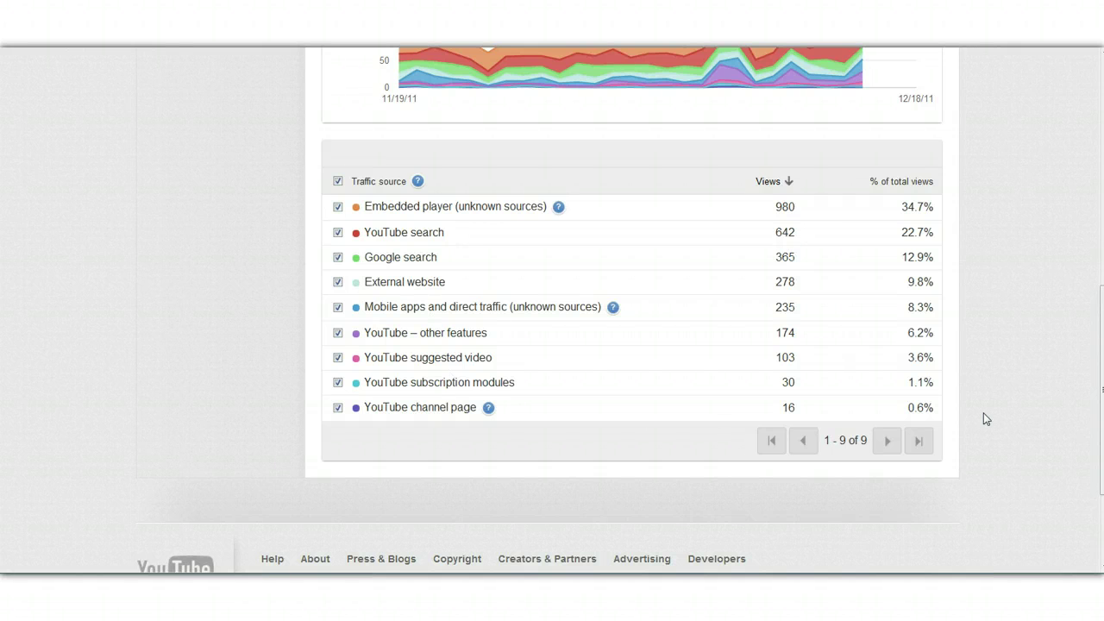
scroll(1034, 373, "up", 6)
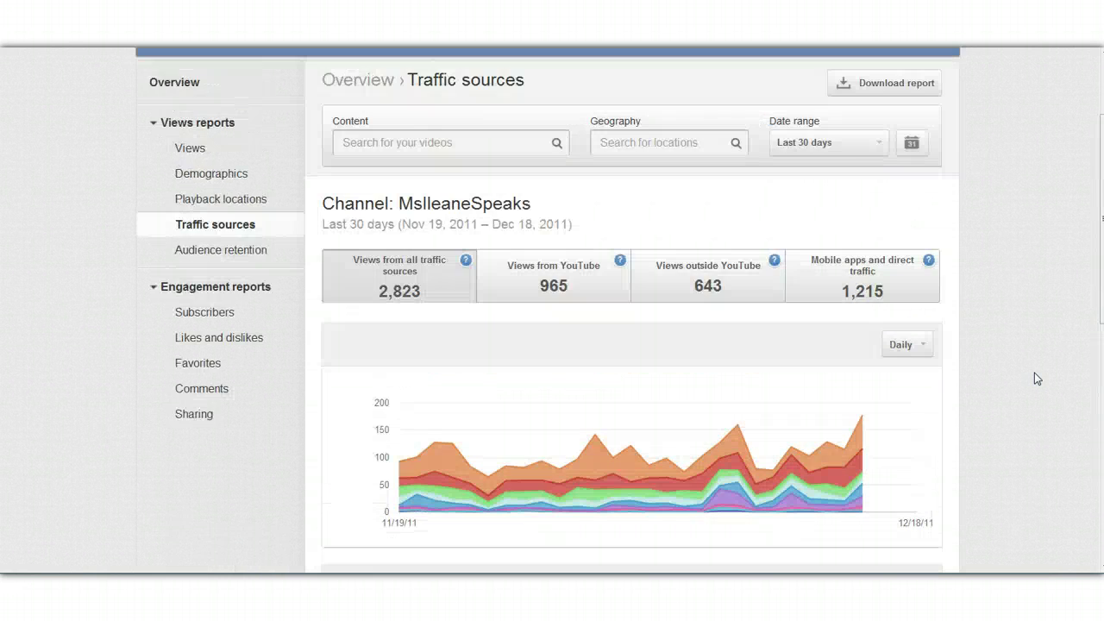
scroll(1034, 378, "up", 1)
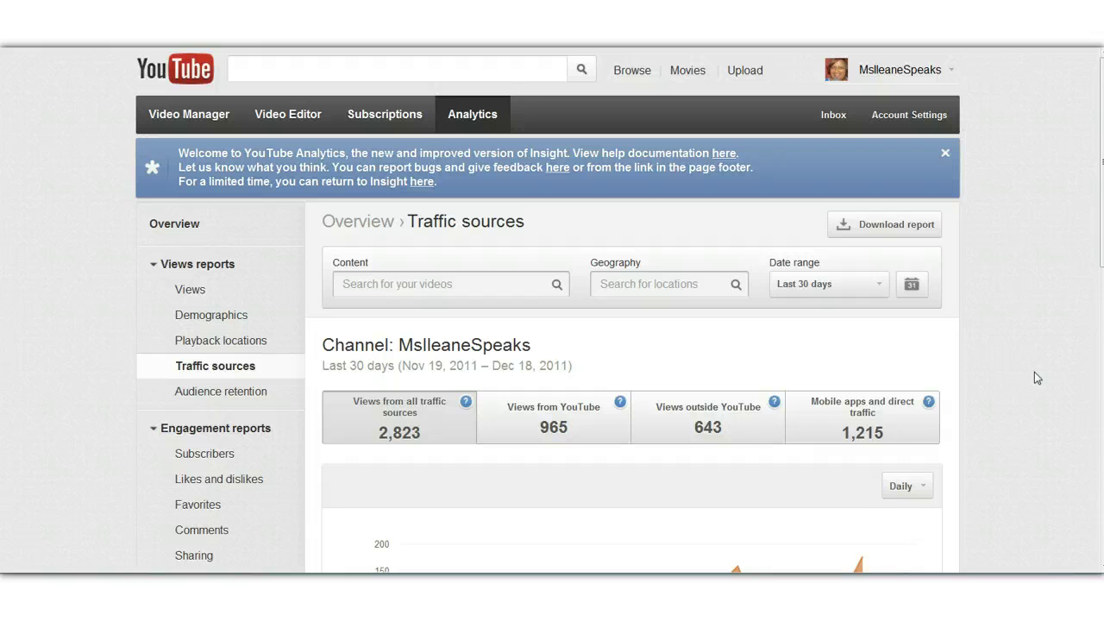